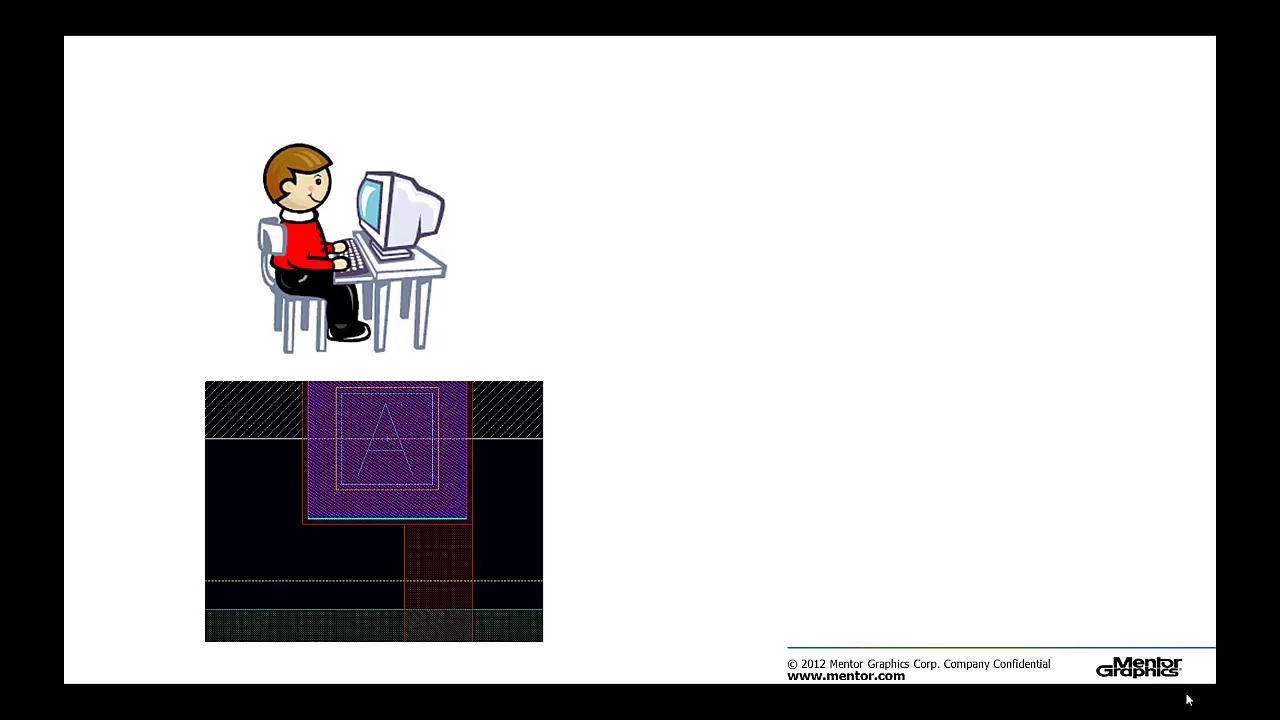
Advance the slide animations to reveal the Foundry, then the arrow and REPORT book
left_click(1188, 700)
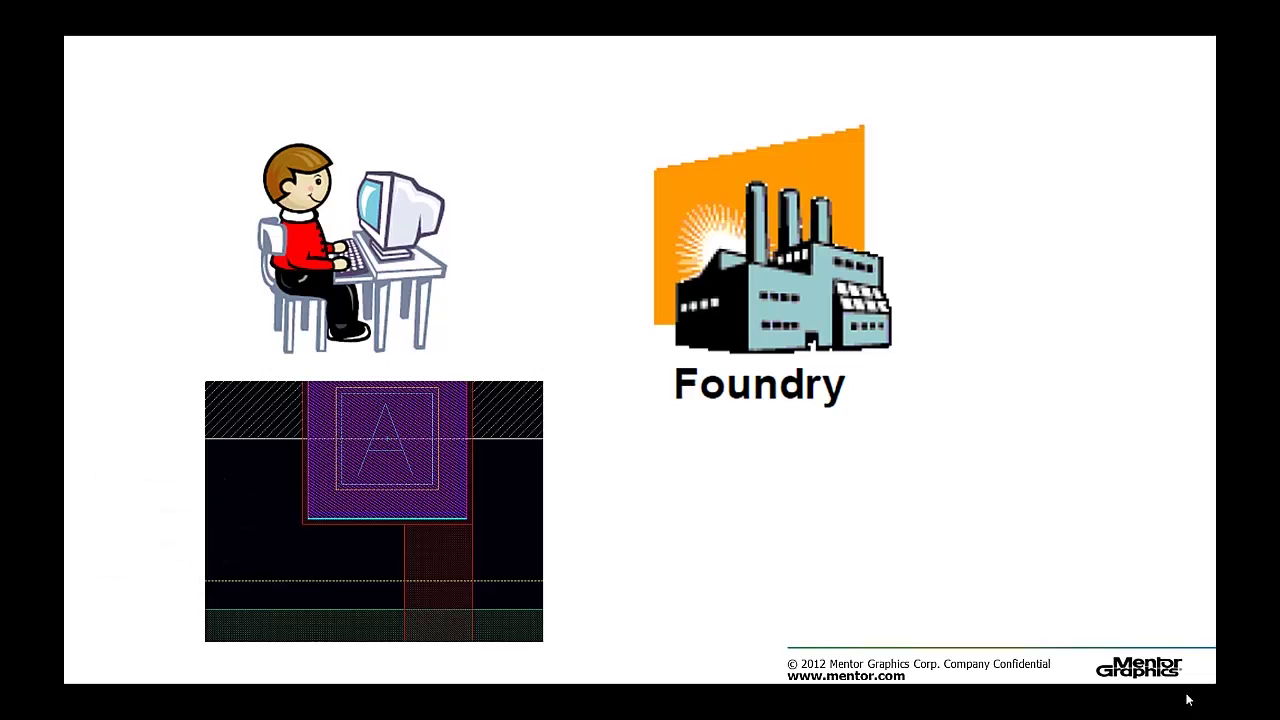
left_click(1188, 700)
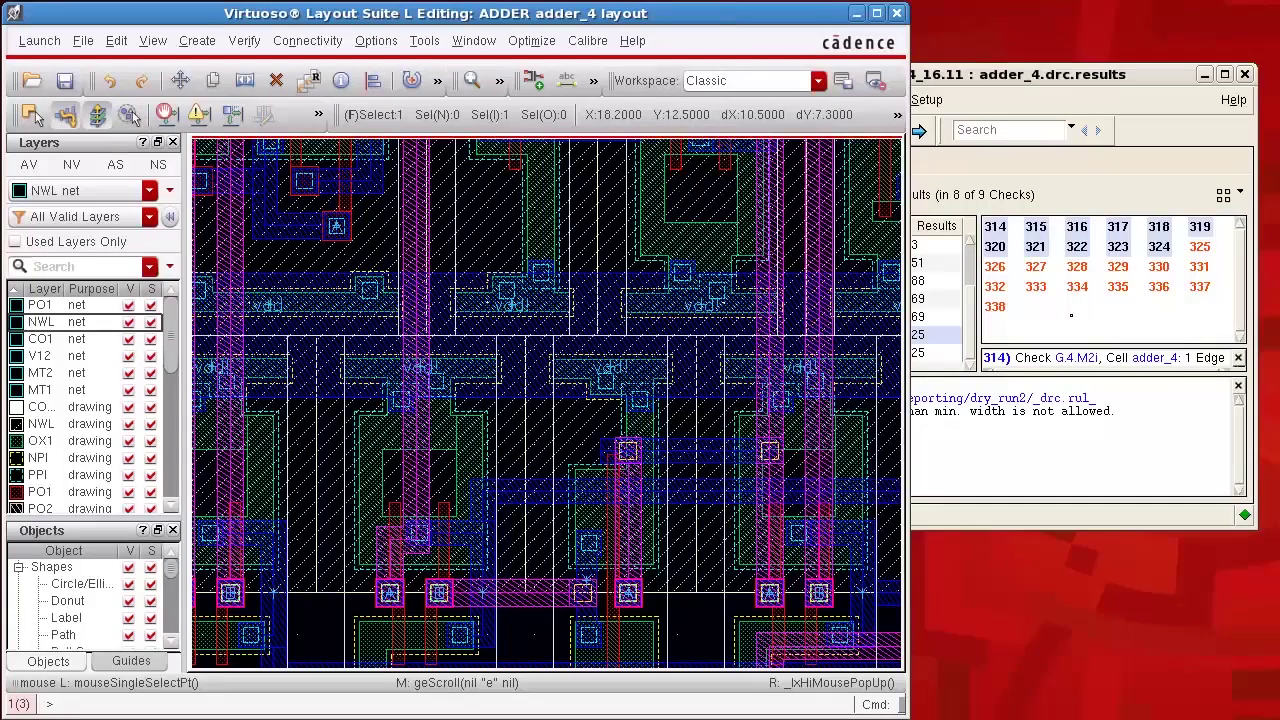
Zoom to result 314 and waive it with comment 'need to negotiate with foundry for a possible waiver.'
left_click(998, 232)
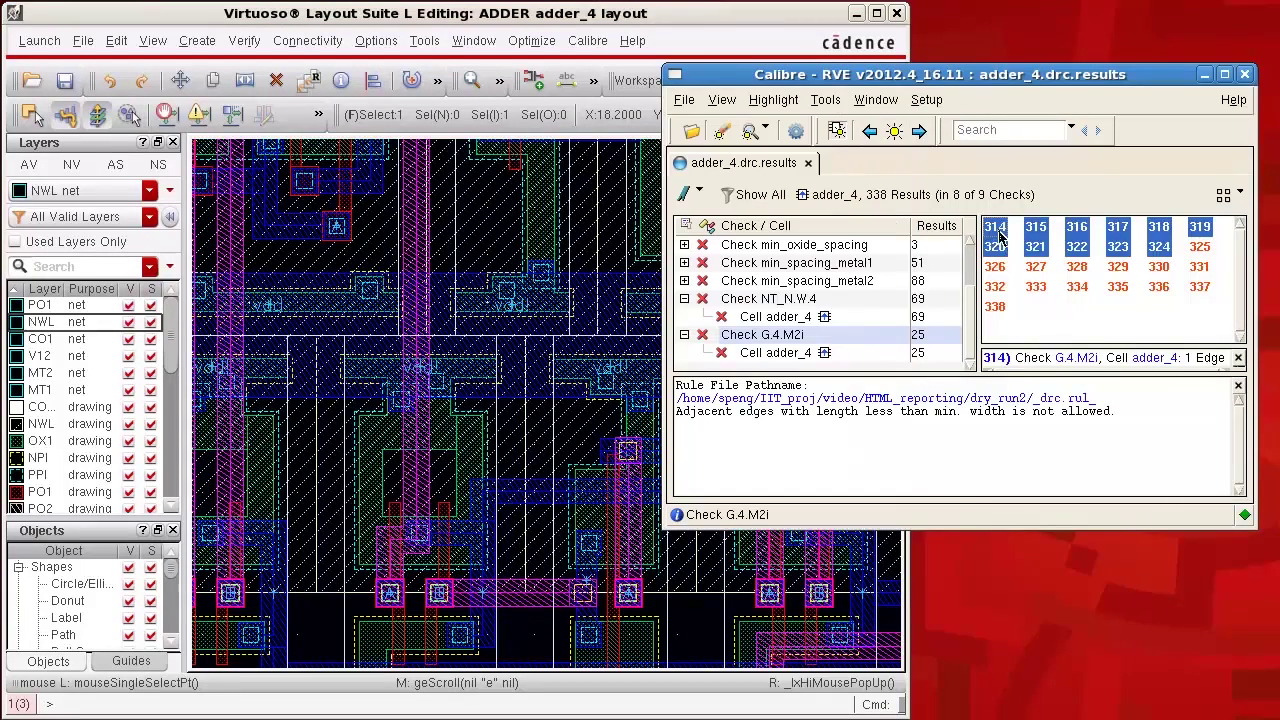
right_click(998, 232)
left_click(1015, 254)
right_click(998, 232)
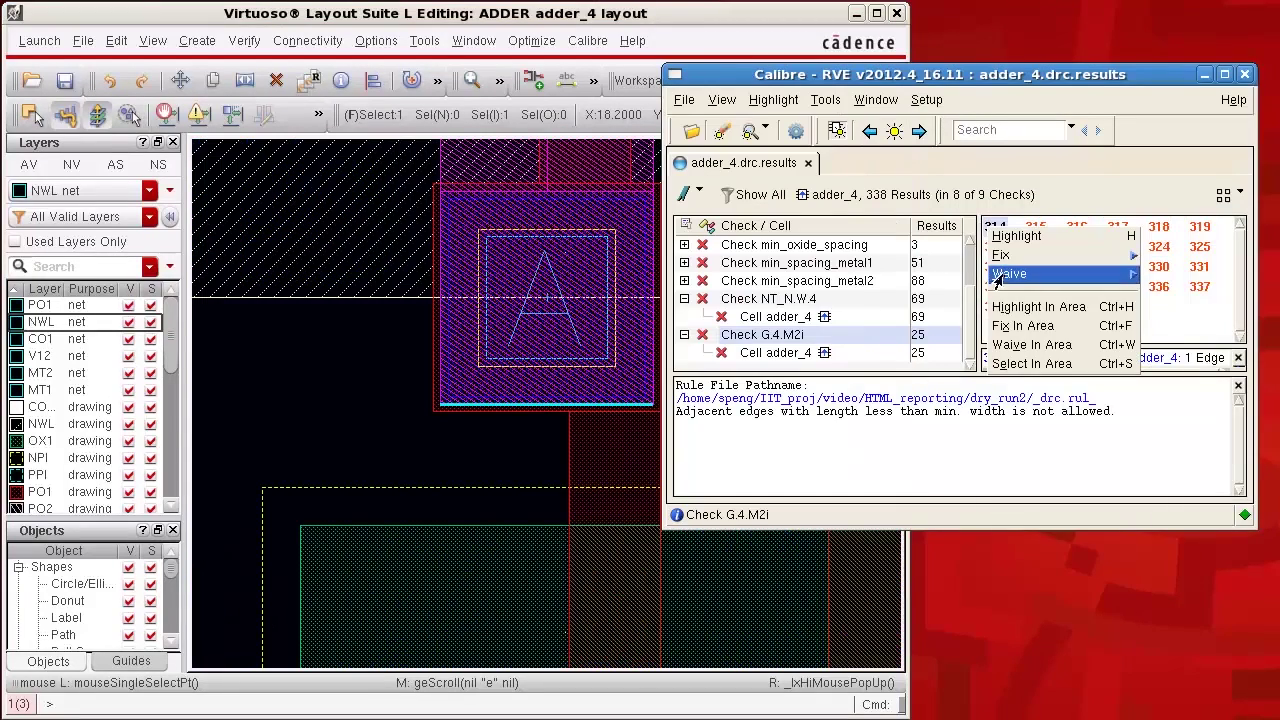
mouse_move(1014, 271)
left_click(1165, 290)
right_click(1000, 232)
left_click(1190, 314)
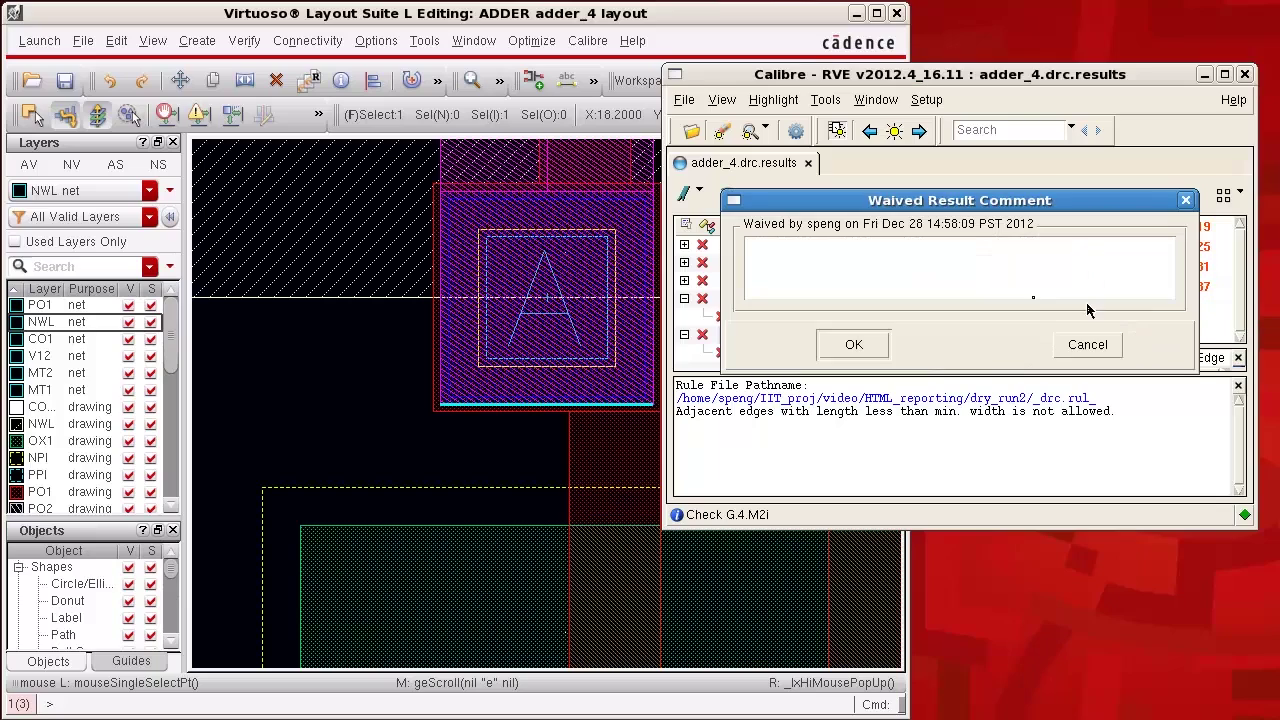
type("need to negotiate with foundry for a possible waiver.")
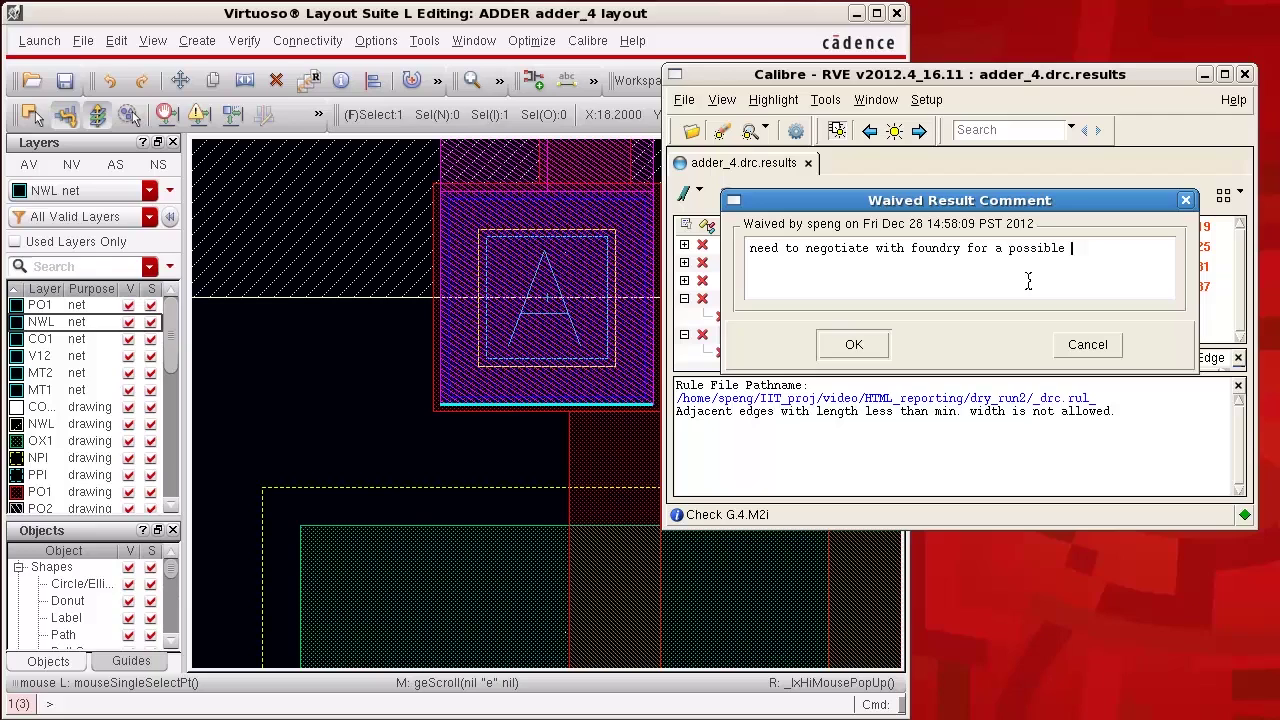
left_click(862, 346)
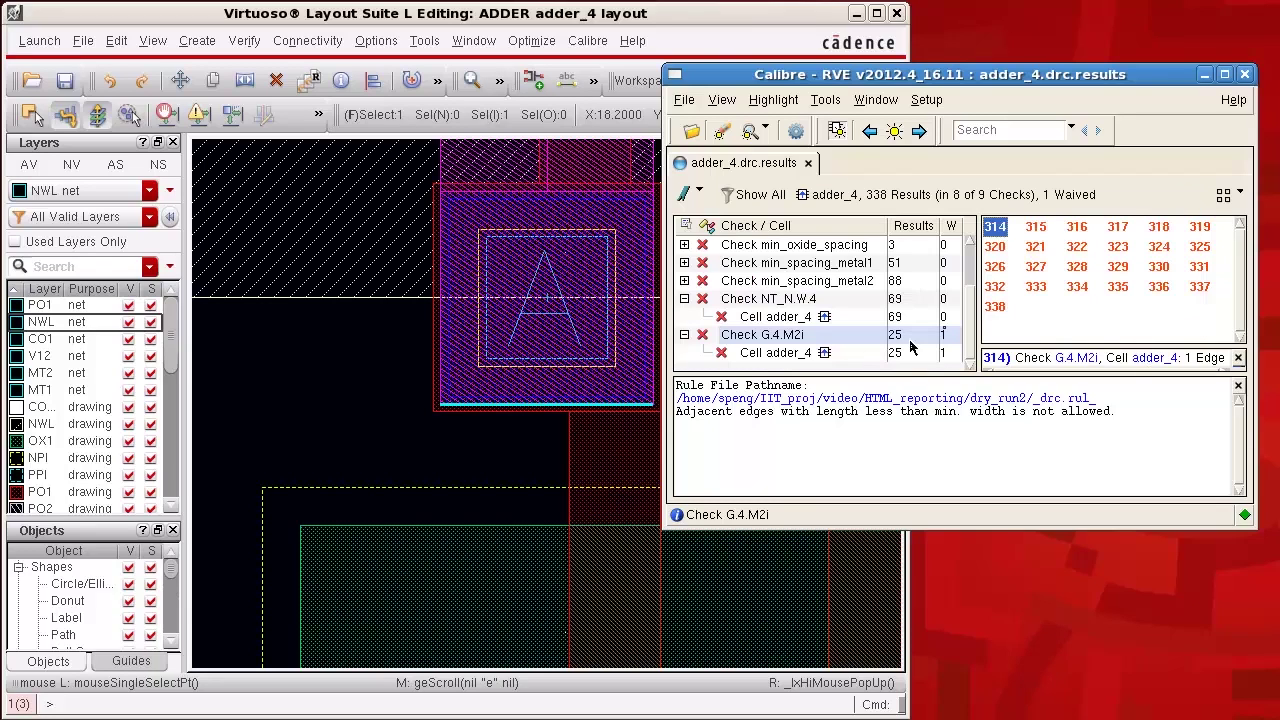
Waive results 315 through 324 of check G.4.M2i without a comment
left_click(1145, 253, "shift")
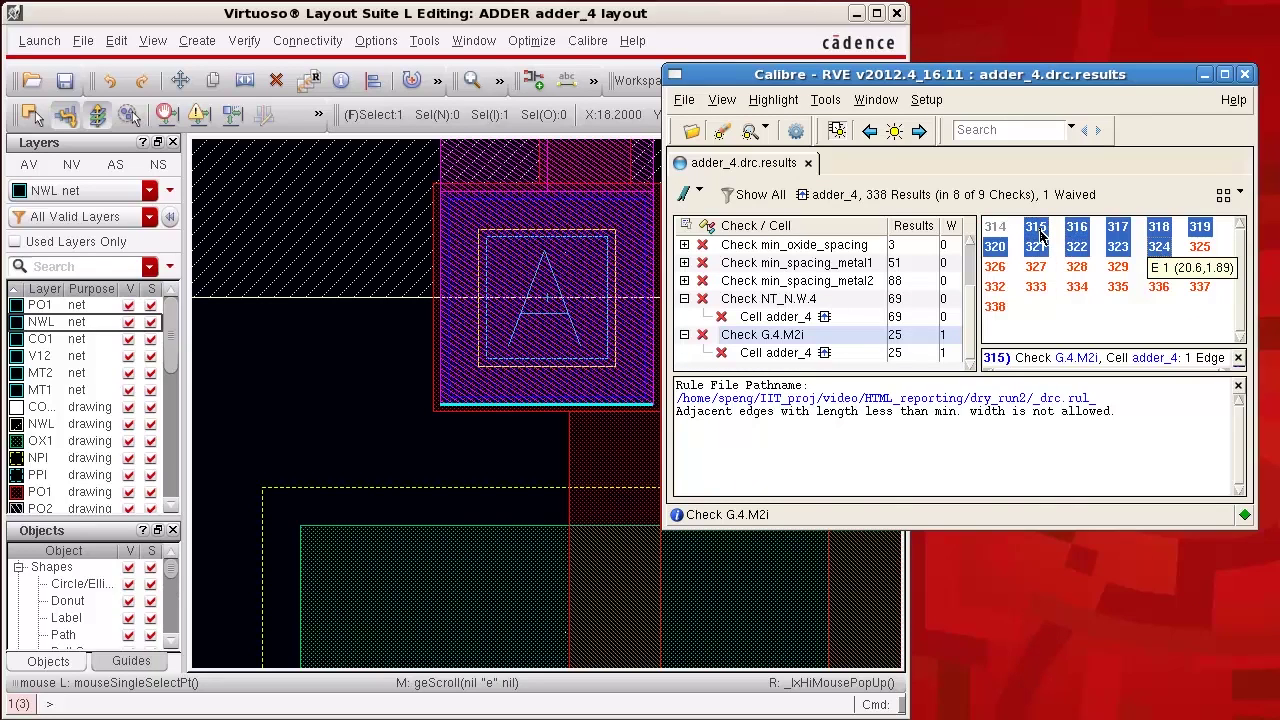
right_click(1042, 232)
mouse_move(1095, 280)
left_click(1210, 281)
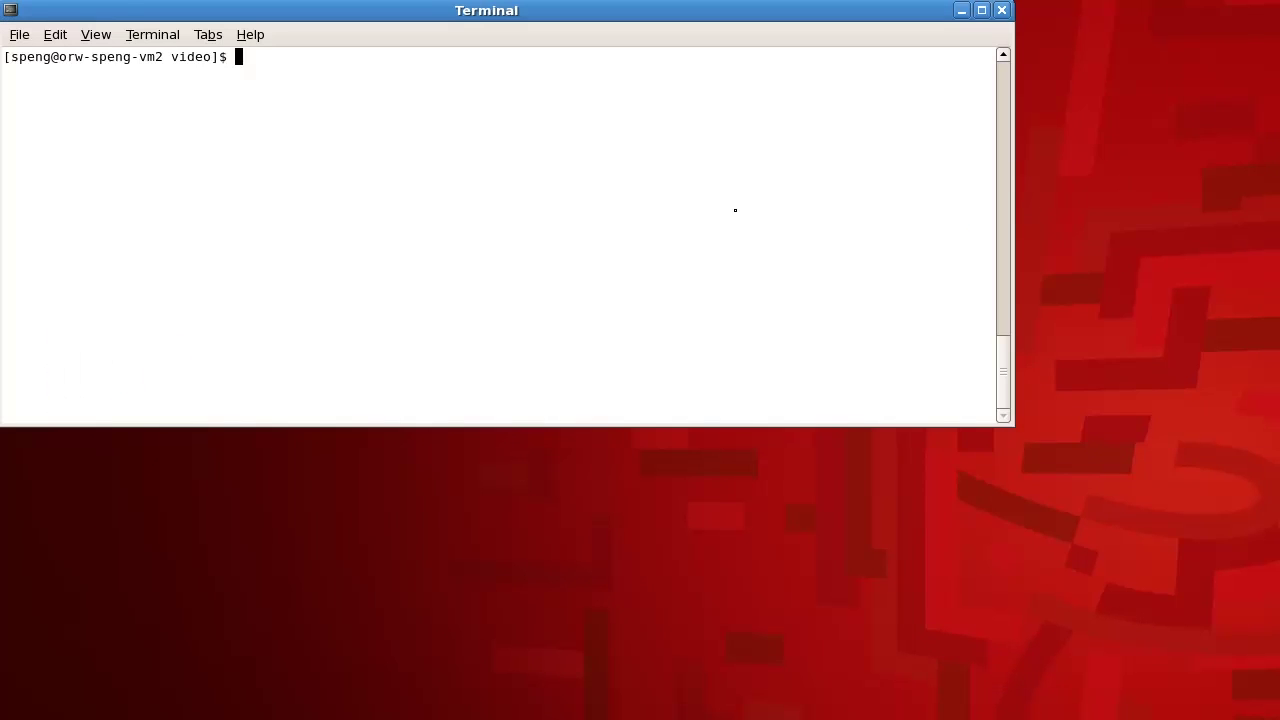
type("gvim adder_4.drc.results")
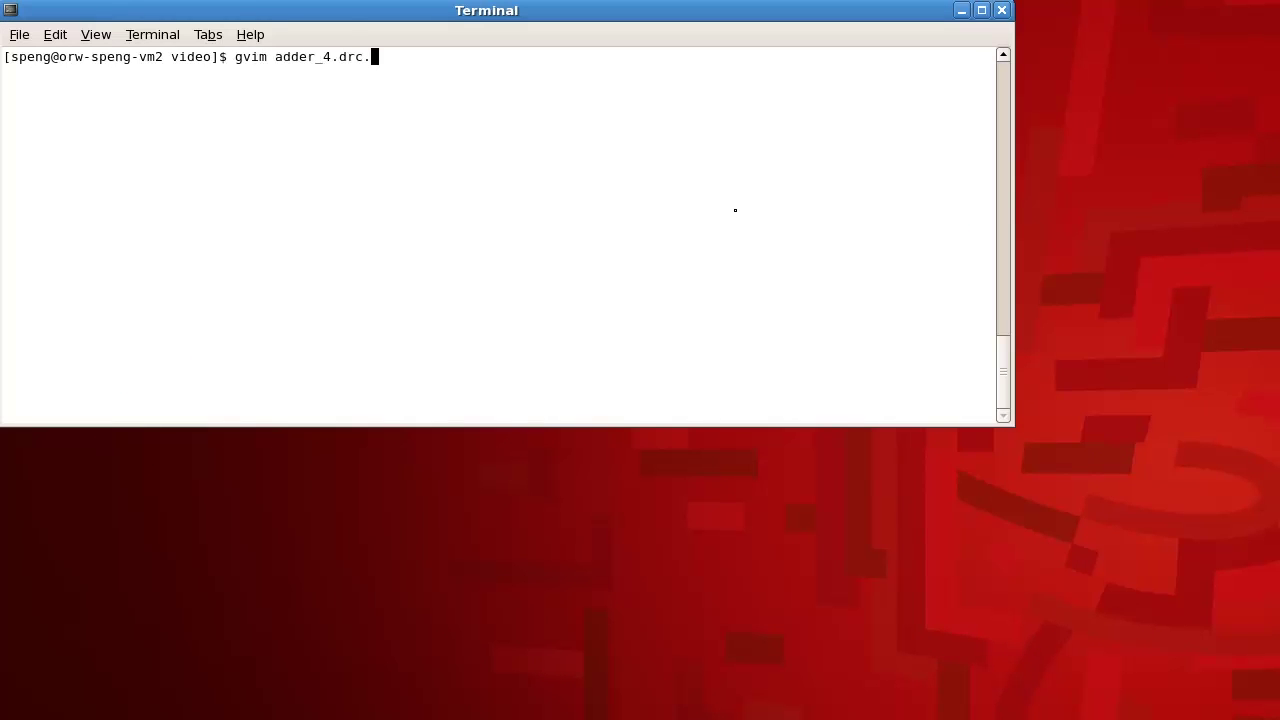
type(".waived")
left_click_drag(432, 56, 489, 57)
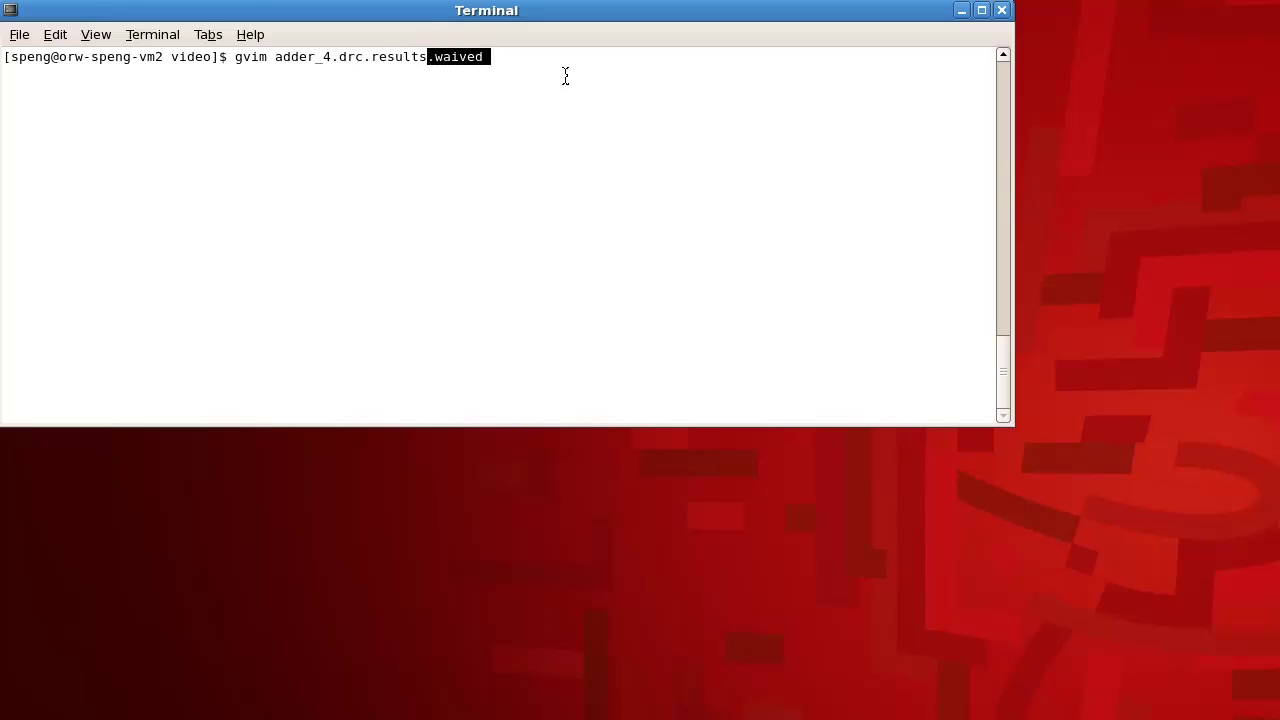
key("Return")
scroll(651, 194, "down", 7)
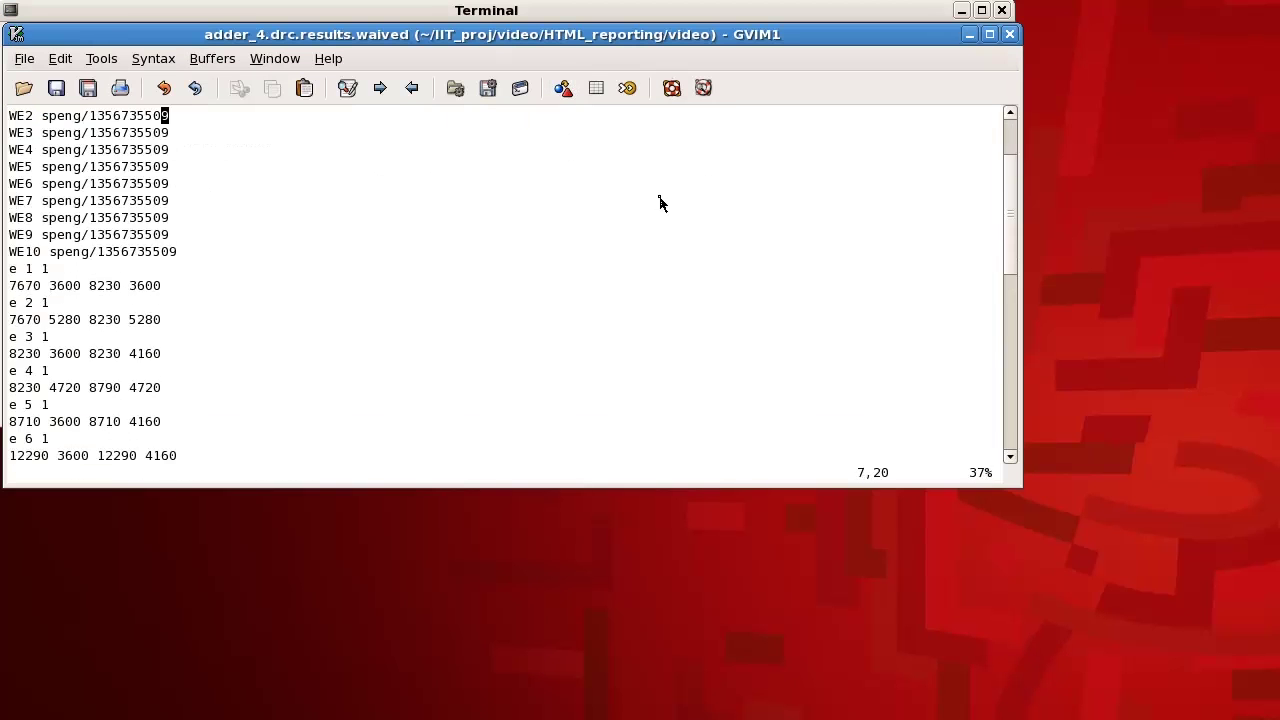
type(":q!")
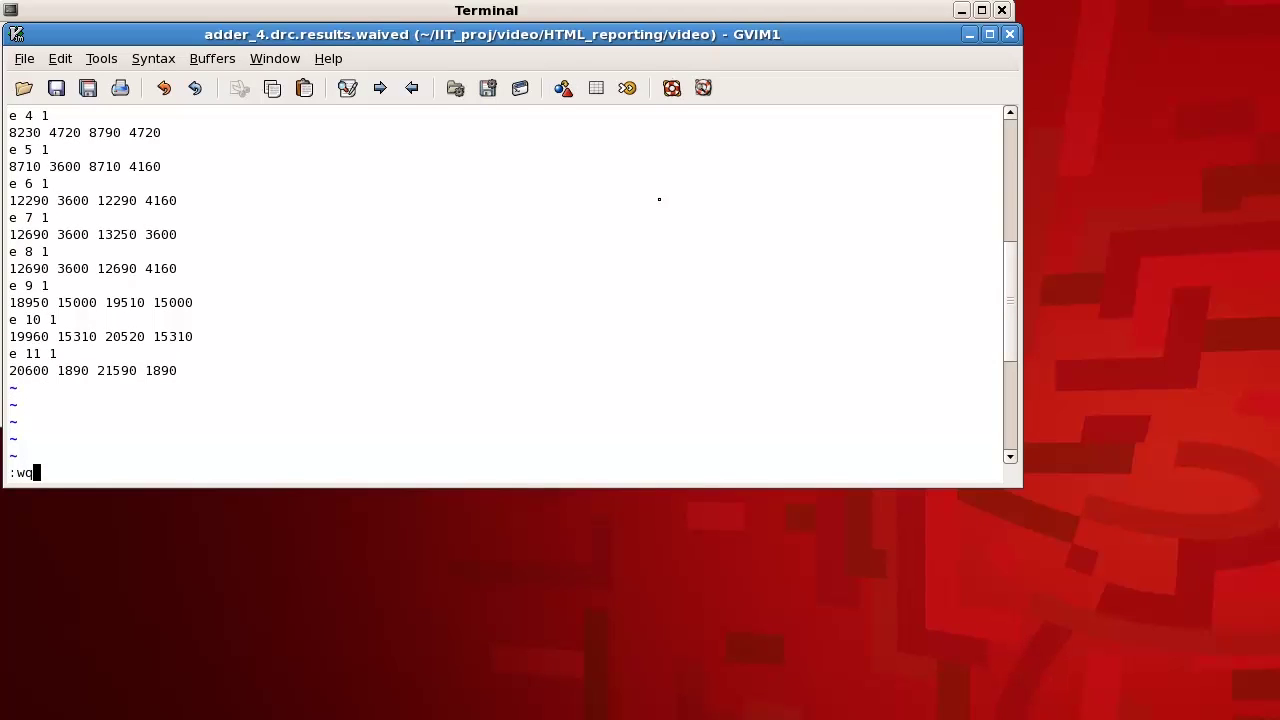
key("Return")
type("calibre -rve -drc -in")
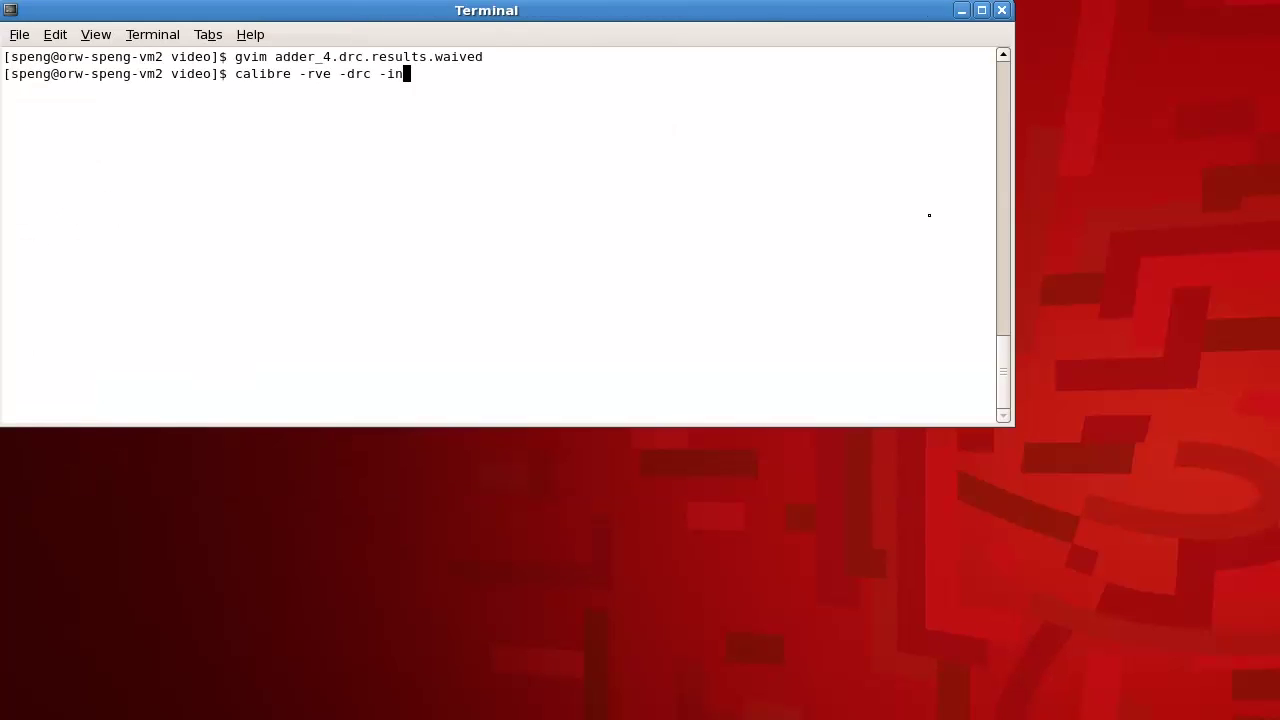
type("put db_map.txt -repor")
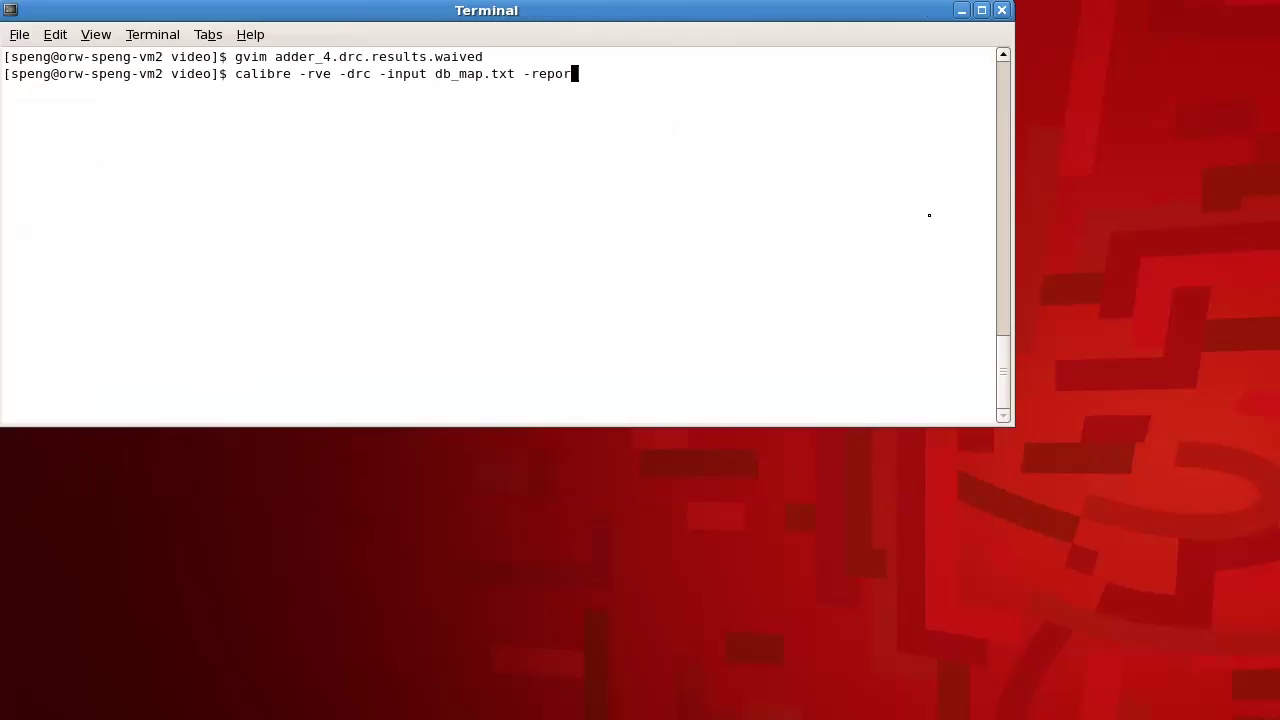
type("t demo.ini -outputdir htmlout")
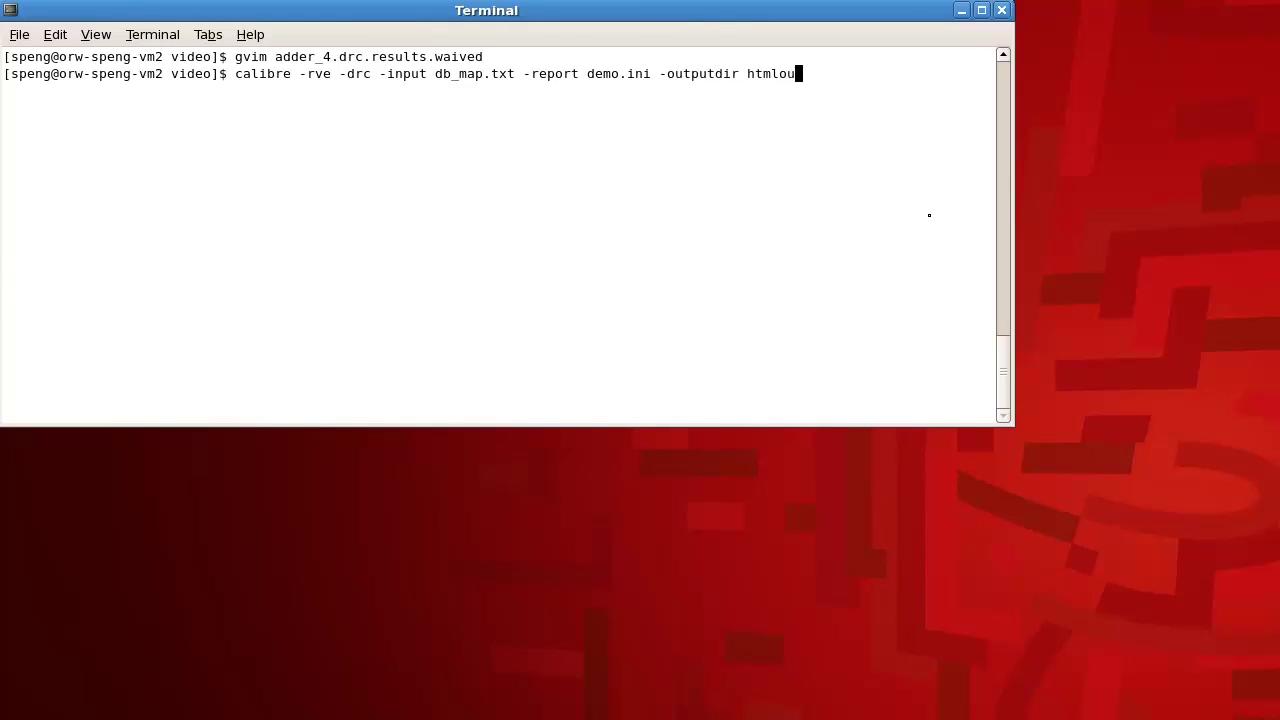
Generate the HTML report into htmlout, open htmlout/index.htm in Firefox, and go to Results - Waived
key("Return")
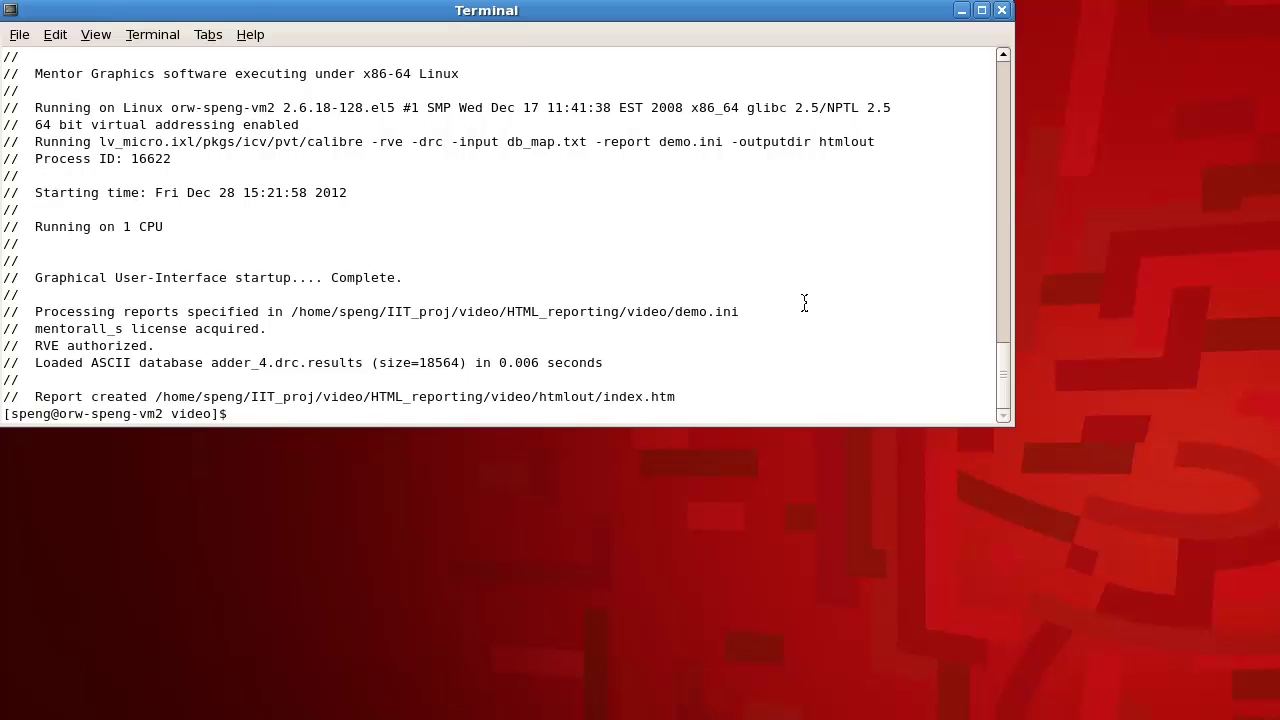
type("firfo")
key("BackSpace")
key("BackSpace")
type("eod")
key("BackSpace")
key("BackSpace")
type("fox htm")
key("Tab")
type("/")
key("Tab")
key("Return")
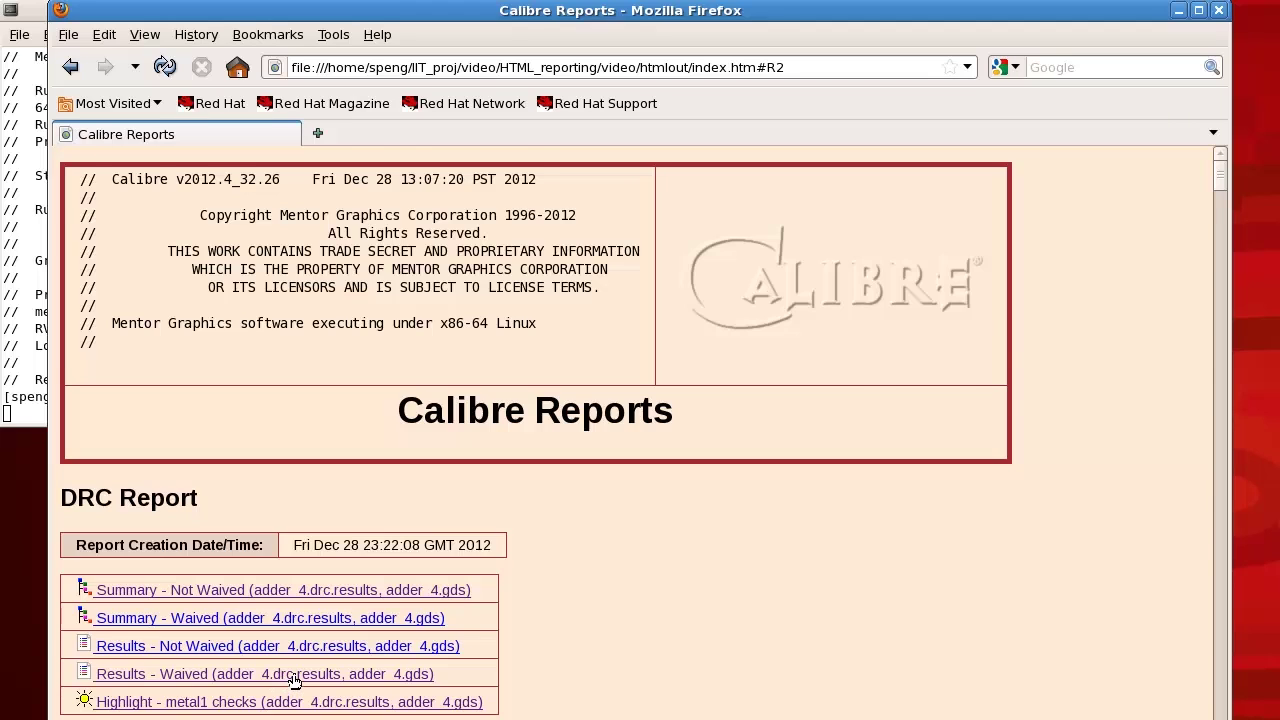
left_click(295, 674)
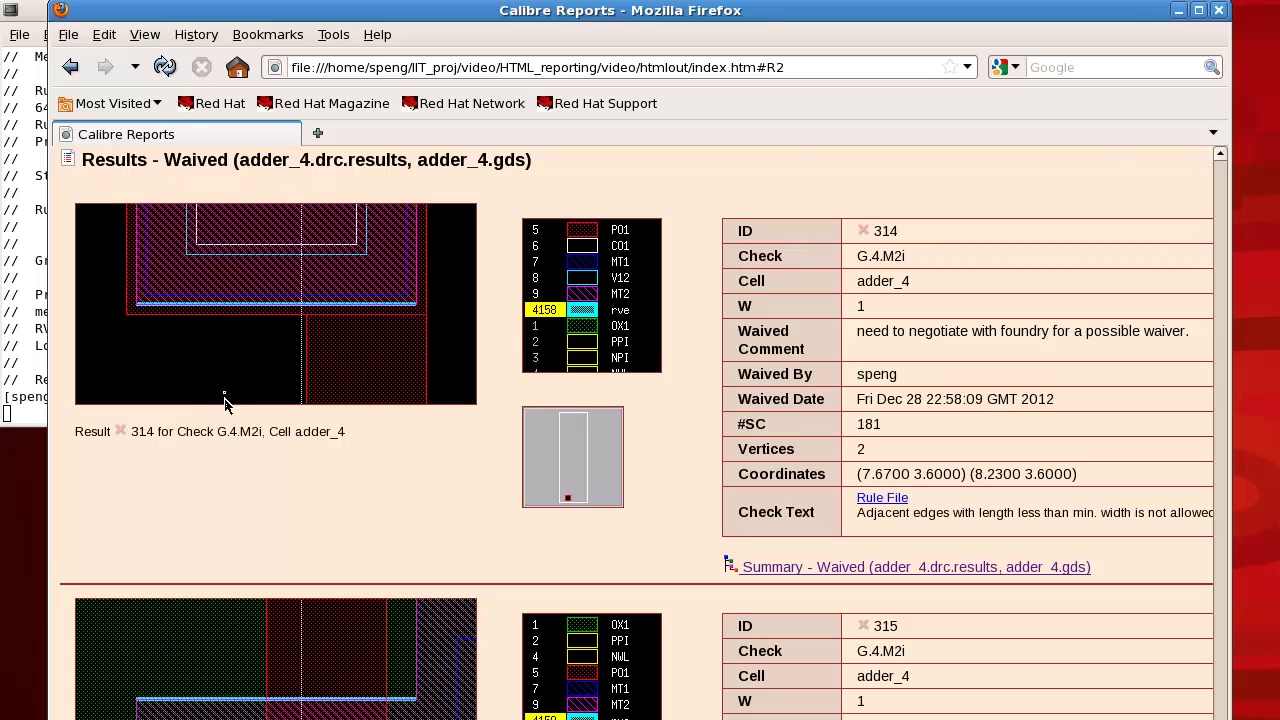
Highlight the G.4.M2i check name and the waiver comment, then scroll through the waived results
mouse_move(224, 386)
left_click_drag(910, 258, 861, 283)
left_click(861, 283)
left_click_drag(1200, 336, 738, 336)
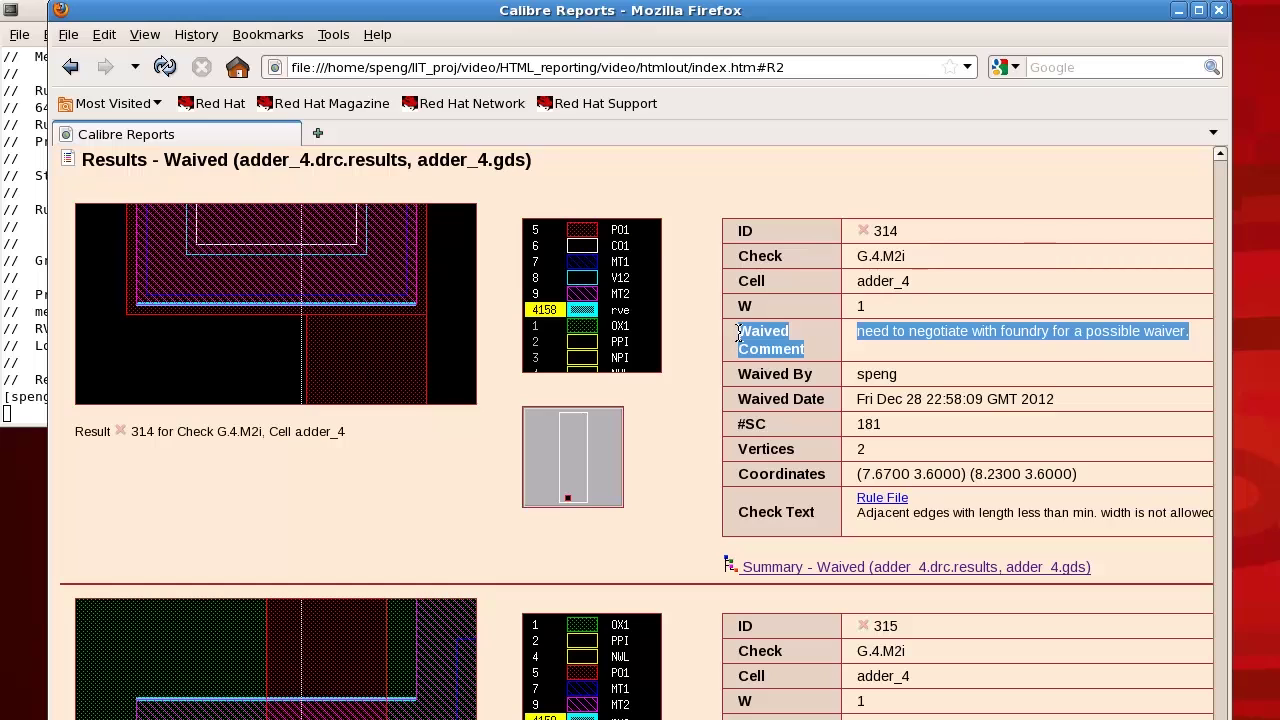
left_click(738, 336)
scroll(749, 410, "down", 15)
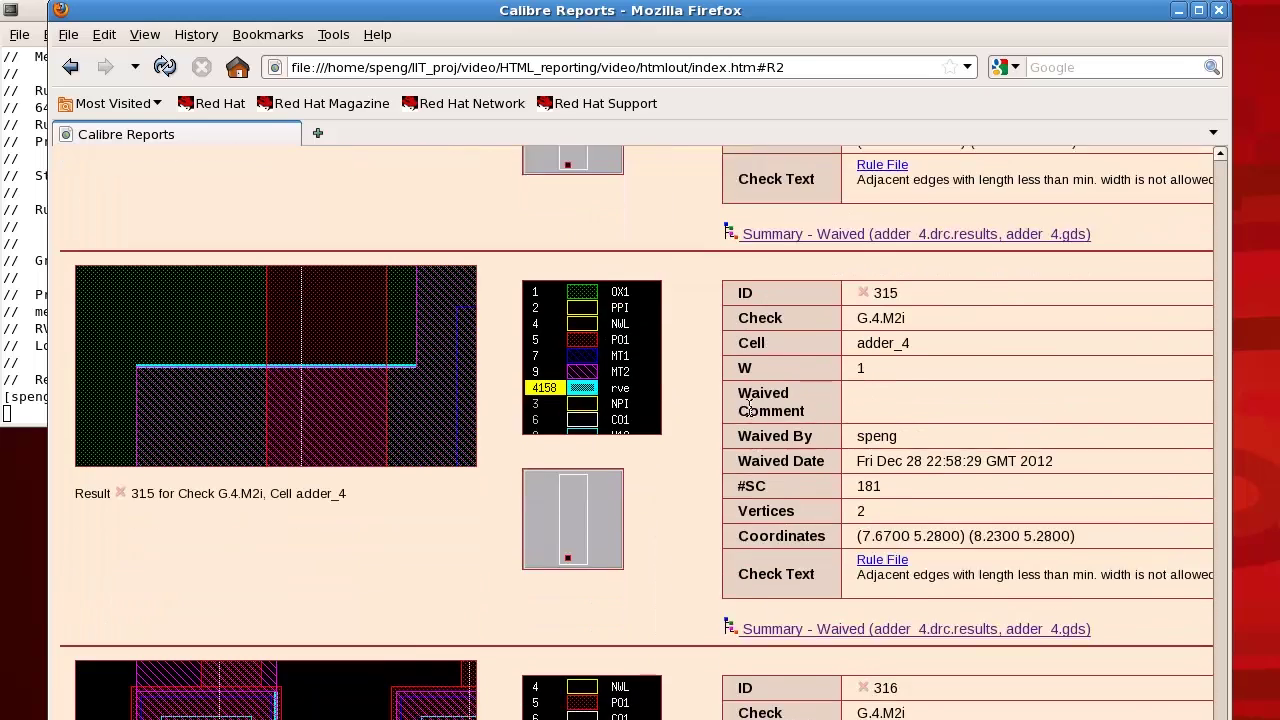
scroll(752, 415, "down", 5)
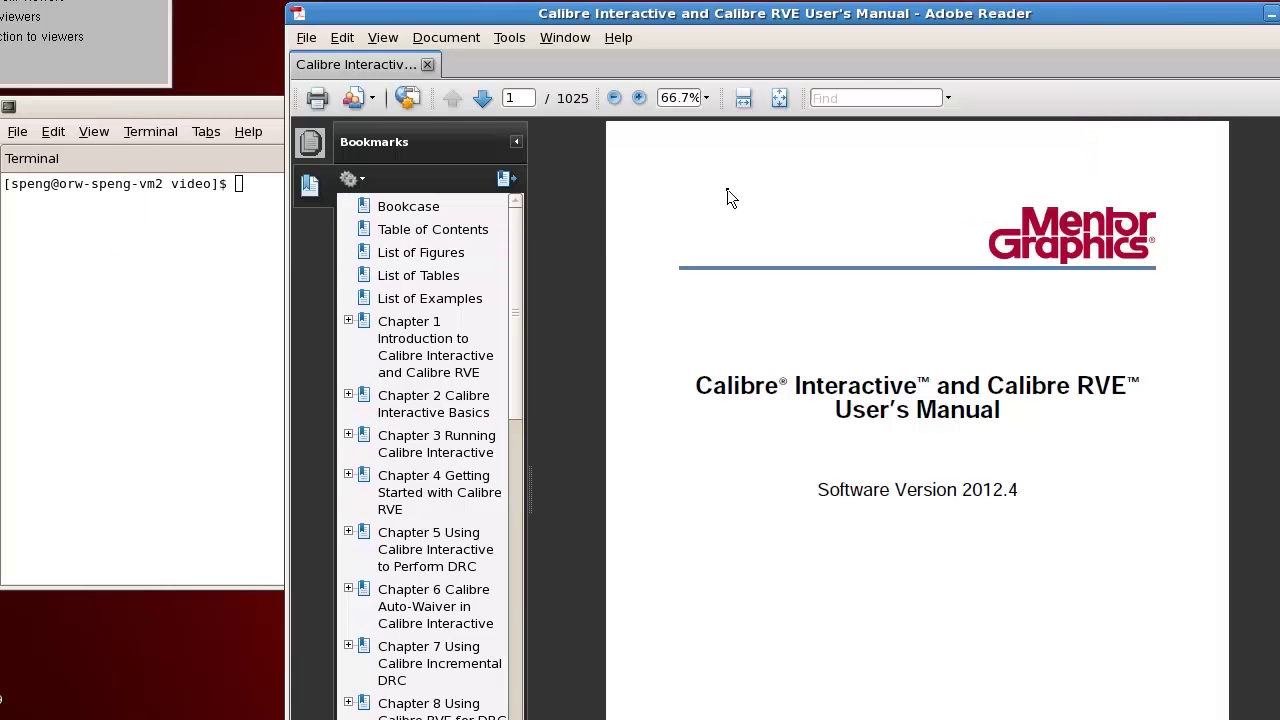
Go to Chapter 9's Example for DRC HTML Reporting on page 396 of the manual
left_click_drag(517, 320, 517, 378)
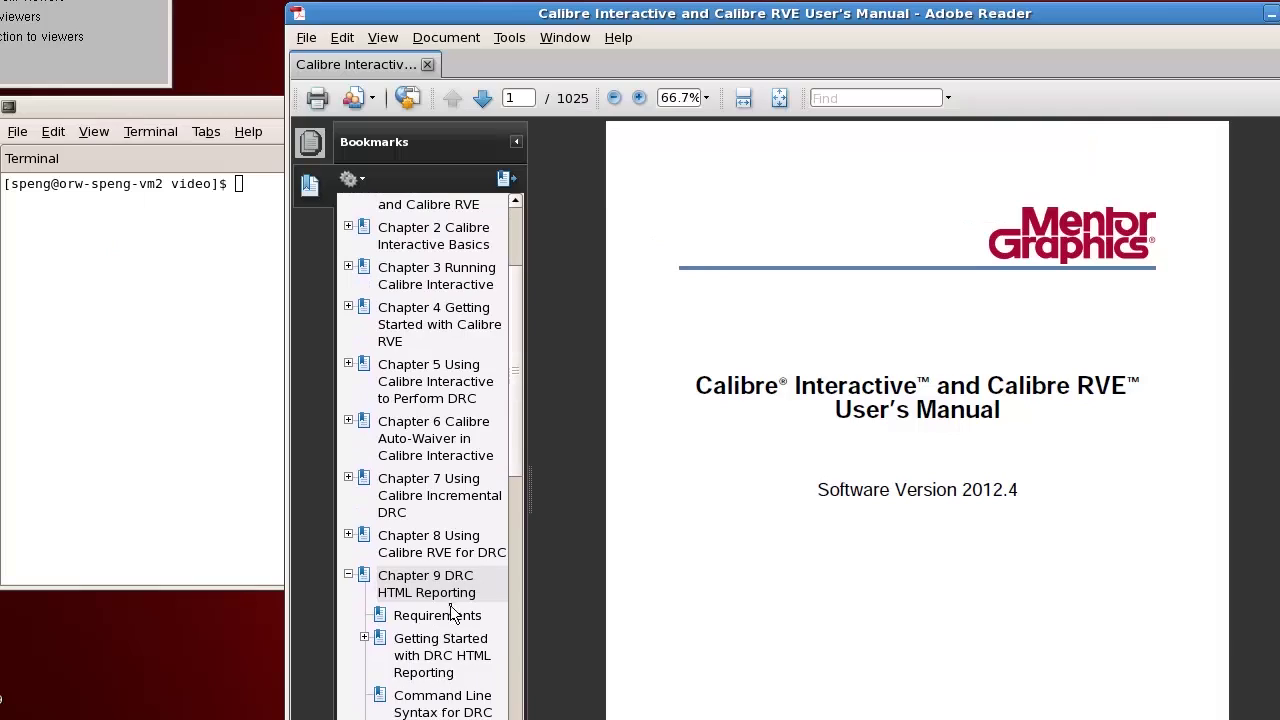
left_click(452, 590)
left_click(680, 418)
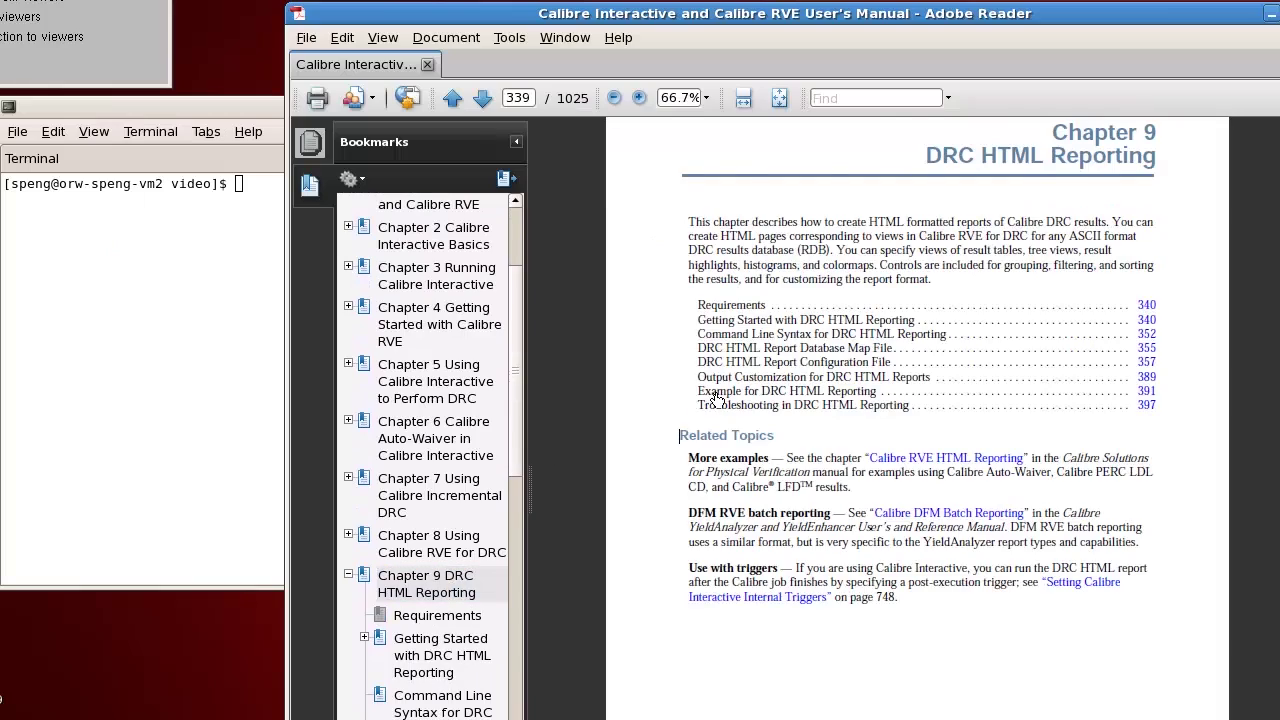
left_click(716, 397)
scroll(726, 390, "down", 20)
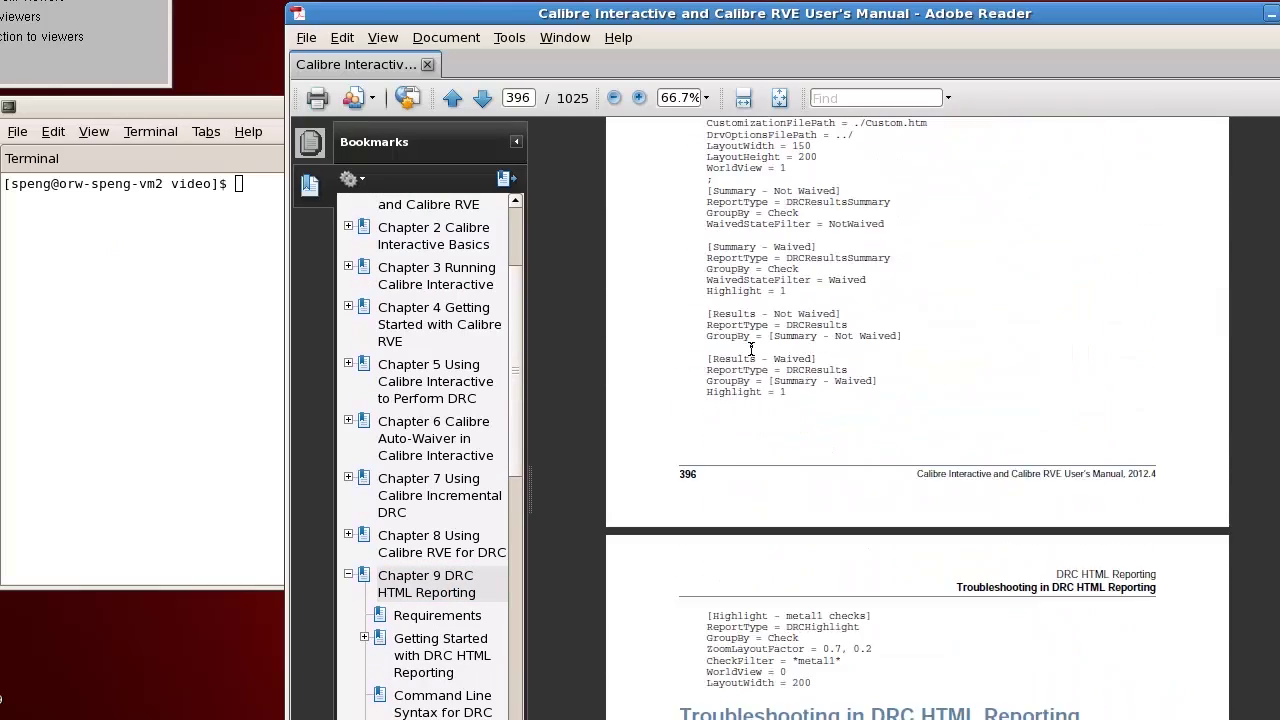
scroll(751, 348, "up", 1)
left_click(221, 200)
Create demo.ini in vi with the manual's example config and Highlight - metal1 checks block
type("vi demo.ini")
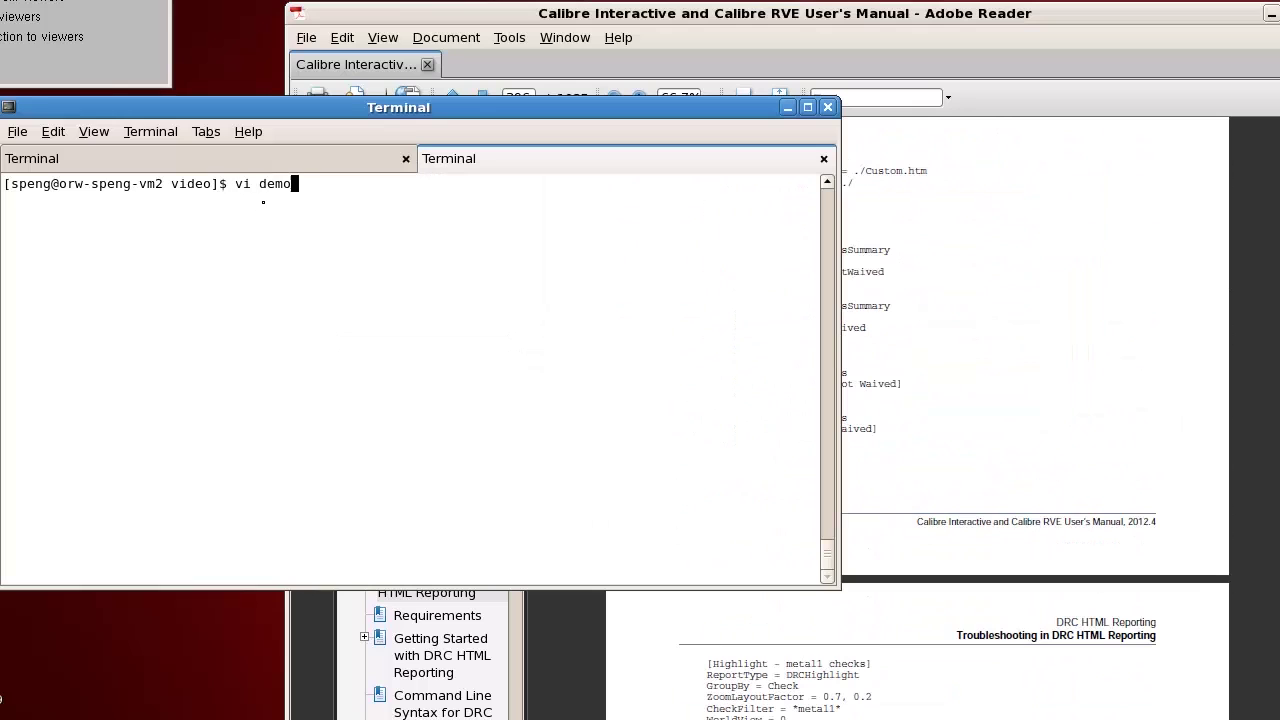
key("Return")
key("i")
left_click(995, 262)
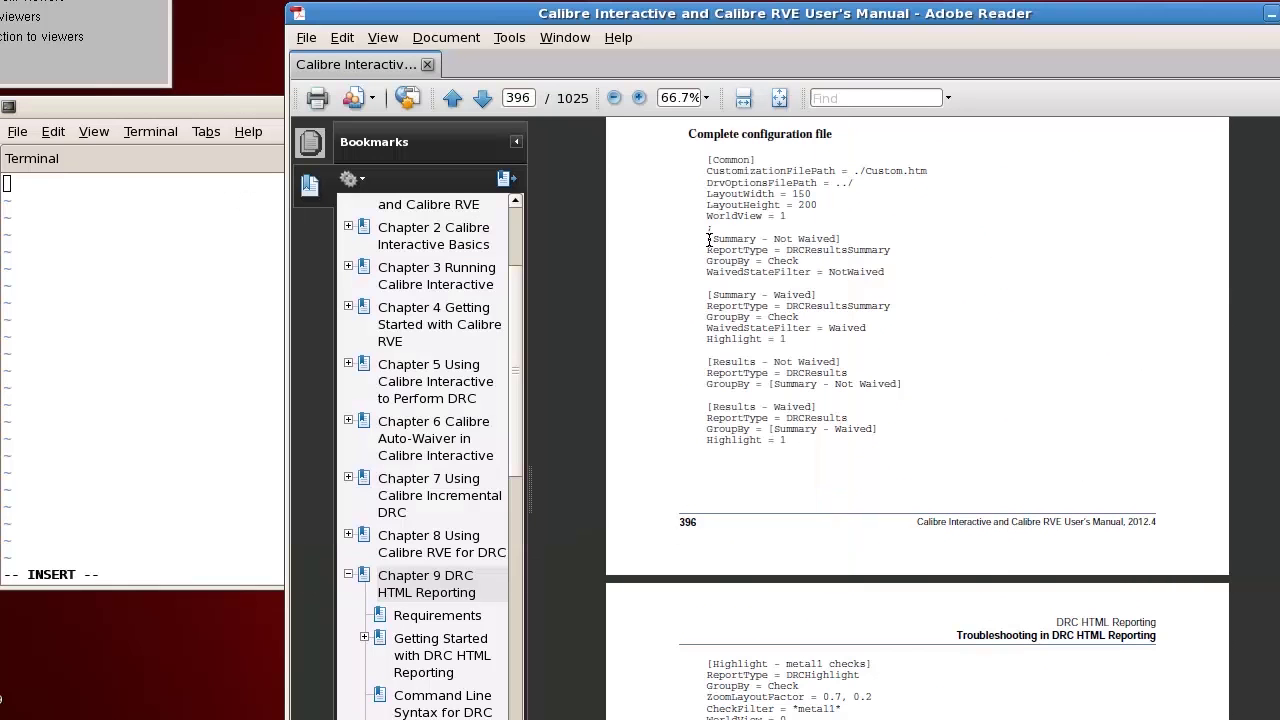
left_click_drag(709, 240, 649, 434)
key("alt+Tab")
middle_click(617, 449)
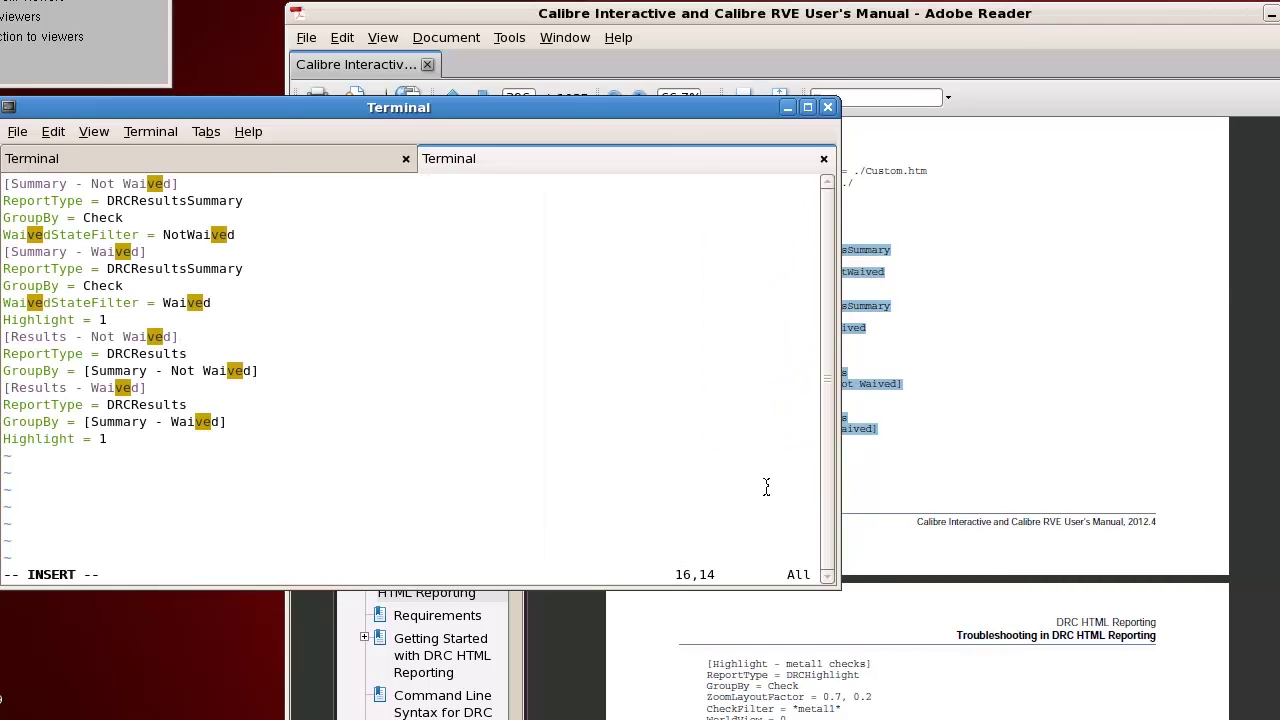
key("alt+Tab")
left_click_drag(706, 662, 872, 718)
key("alt+Tab")
middle_click(241, 477)
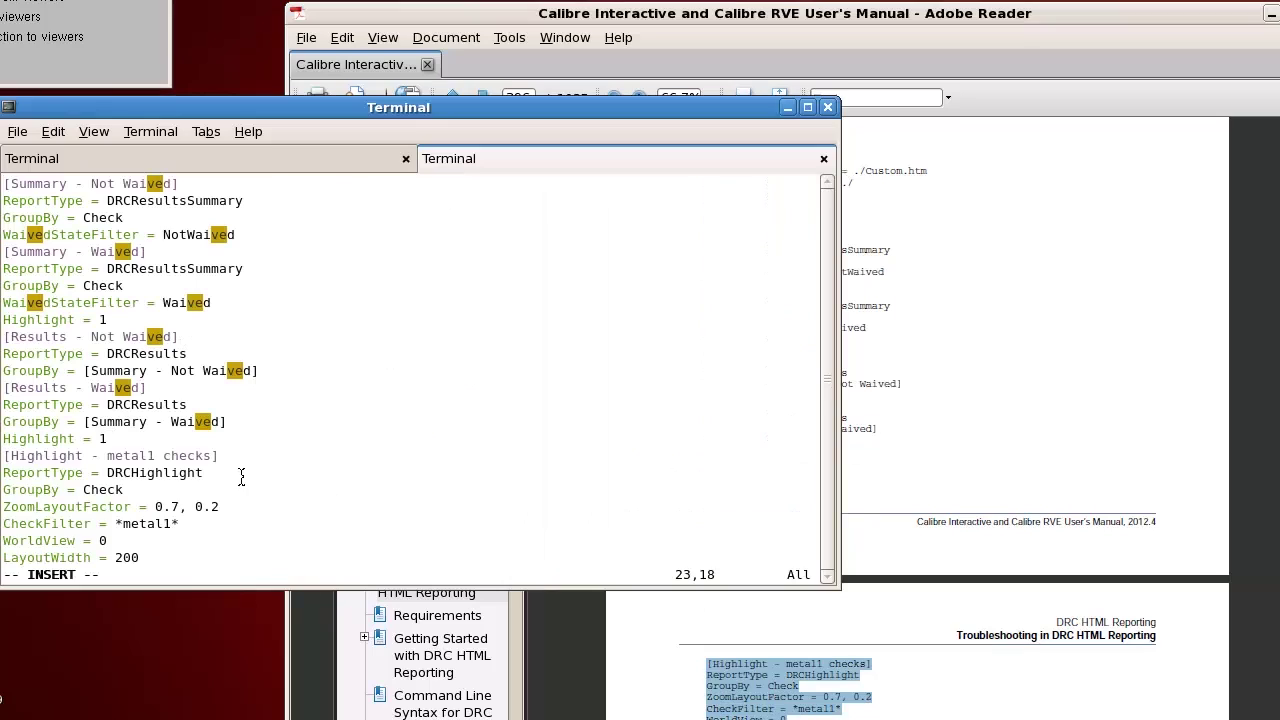
key("Escape")
type(":wq")
key("Return")
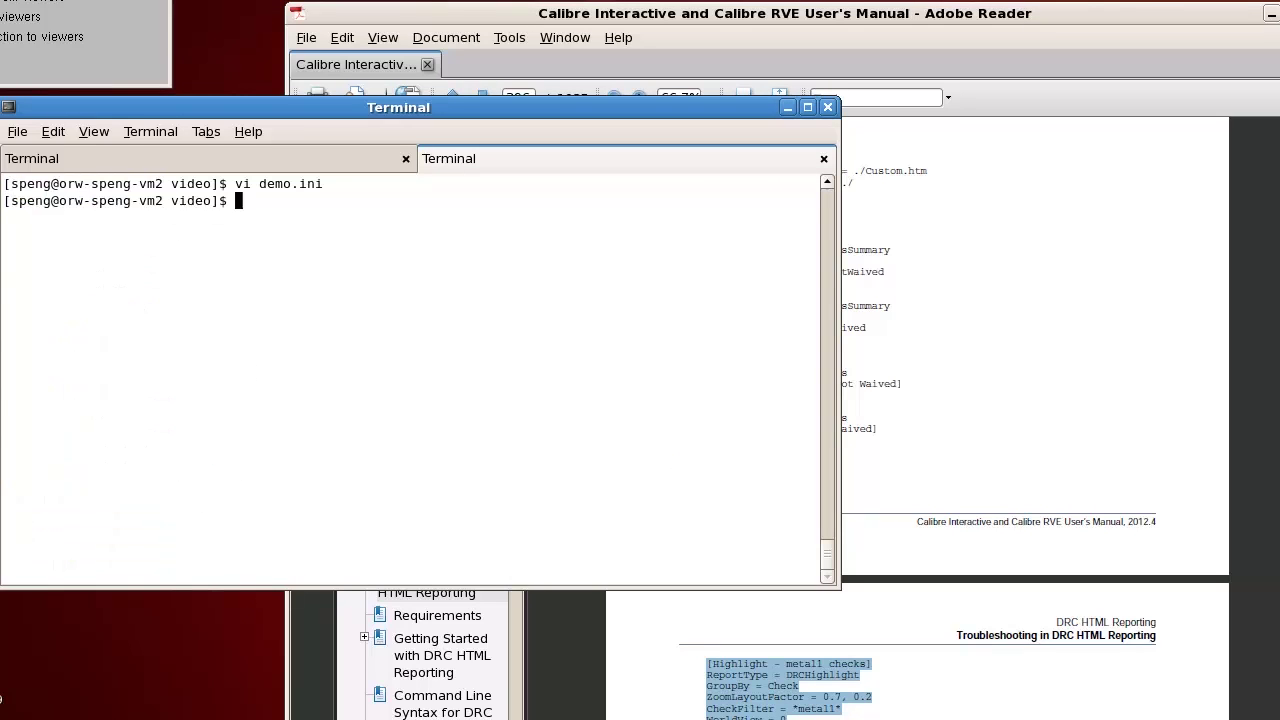
Run calibre -rve -drc with db_map.txt and demo.ini into htmlout, then open htmlout/index.htm in Firefox
type("calibre -r")
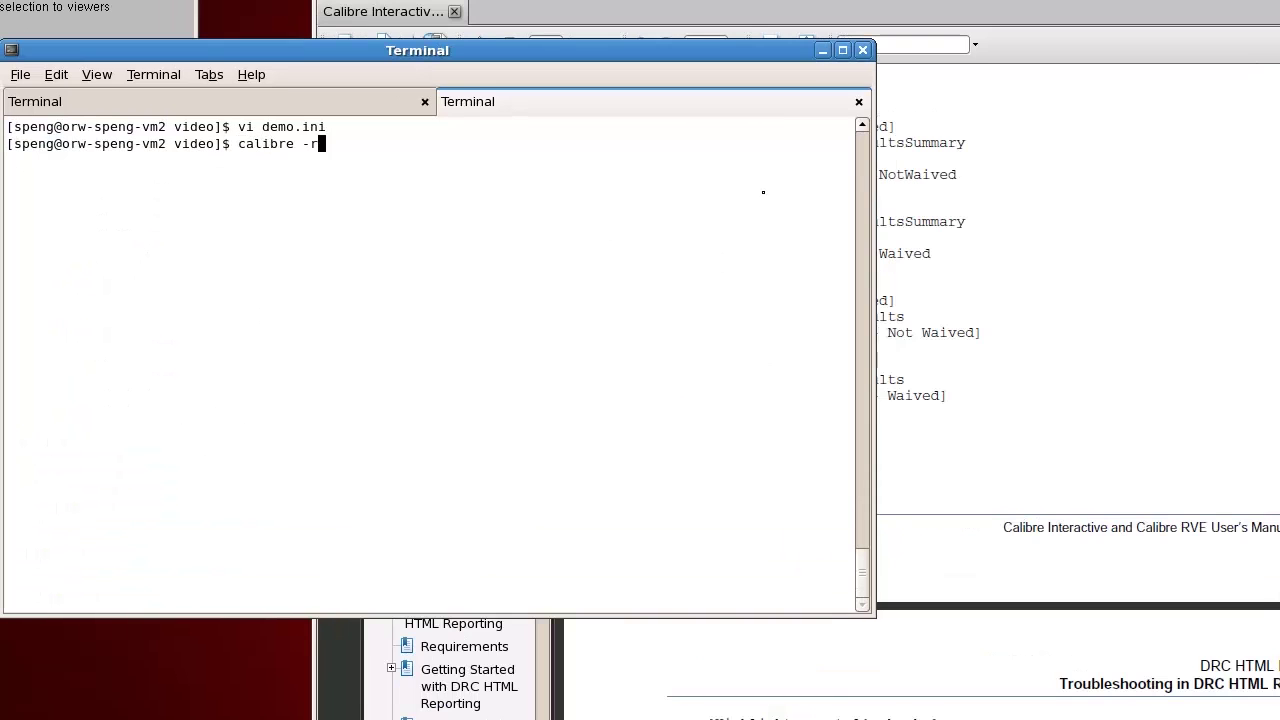
type("ve -drc -input db")
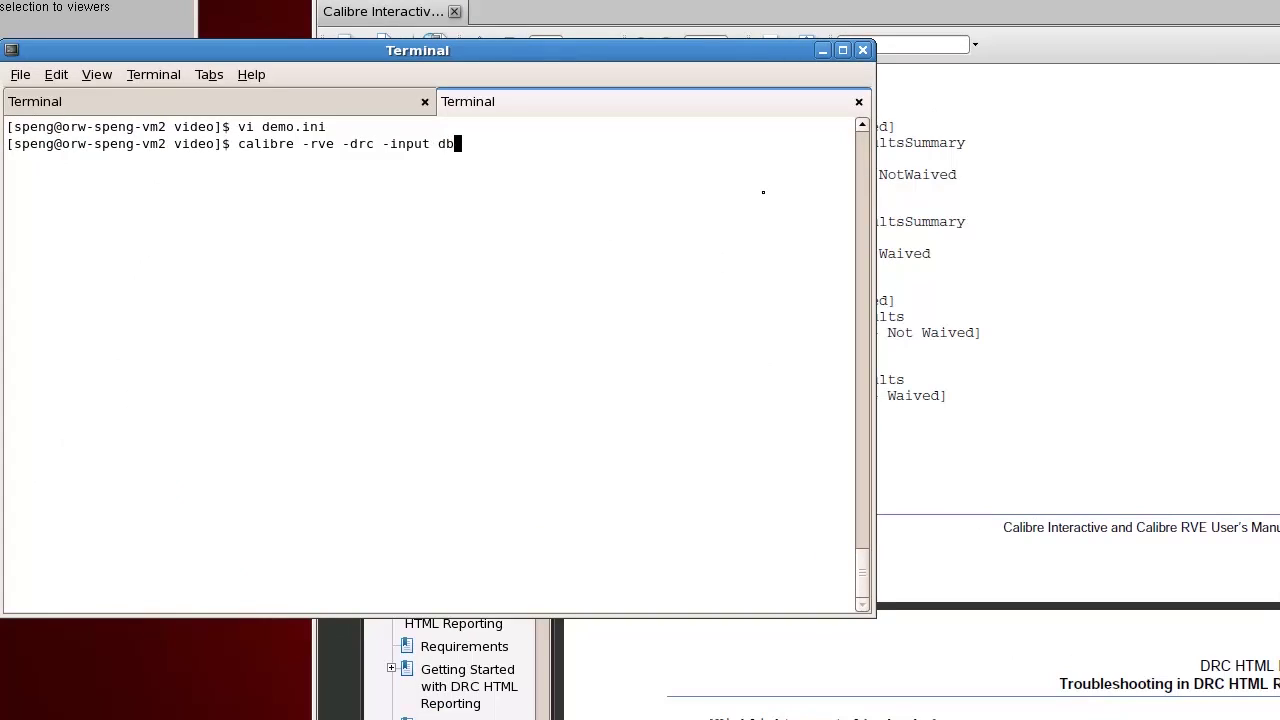
type("_map.txt -report demo.ini -outputdir htmlout")
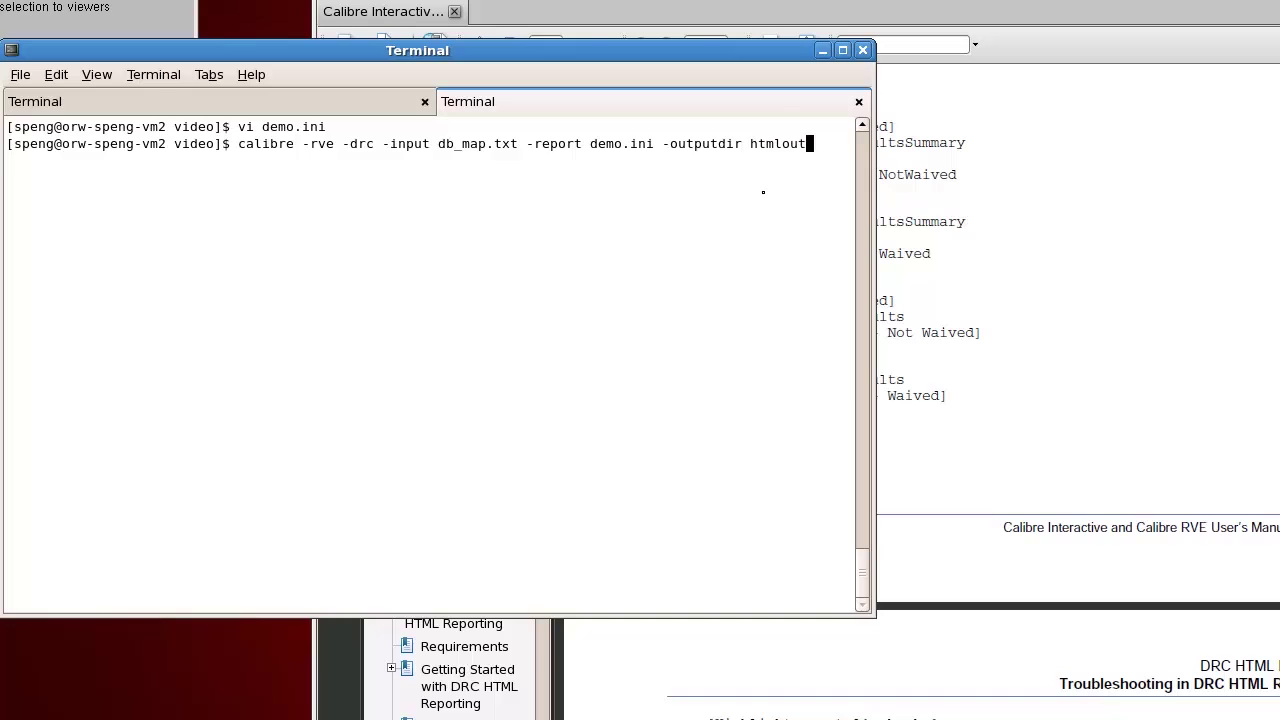
key("Return")
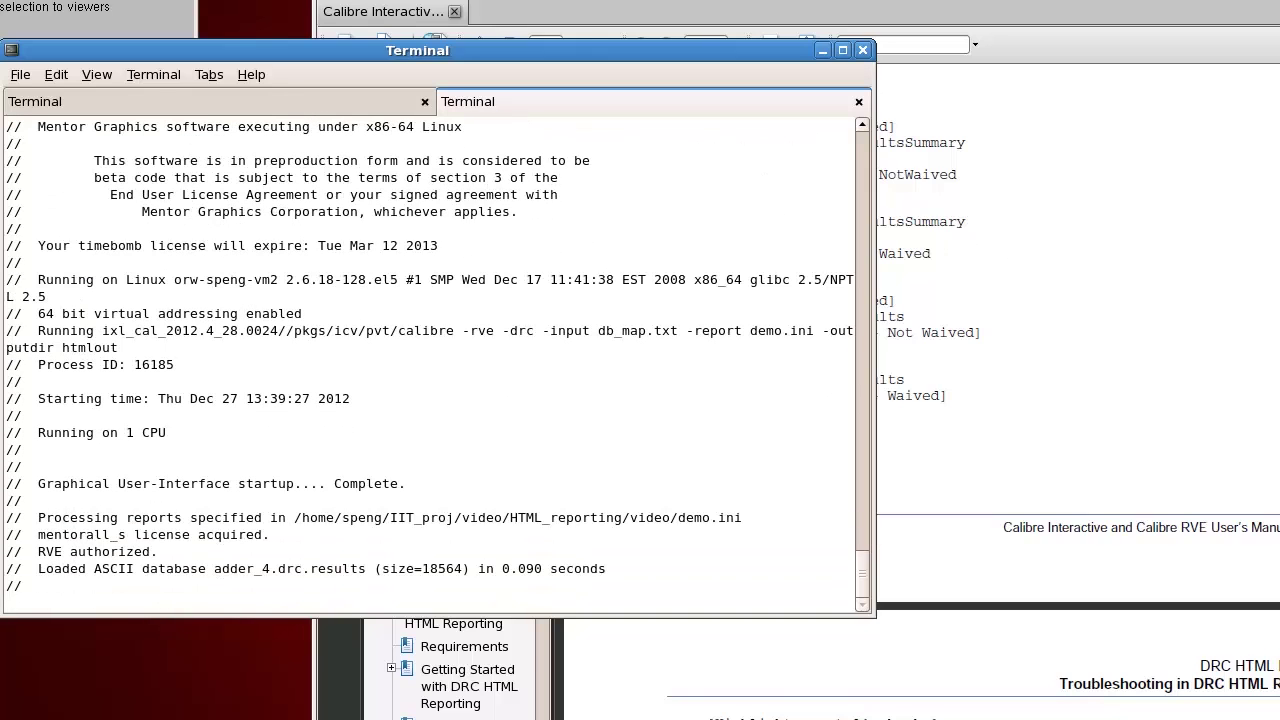
type("irefox htmlout/index.htm &")
key("Return")
Follow the Highlight - metal1 checks link in the new report, then scroll back up
scroll(330, 697, "down", 1)
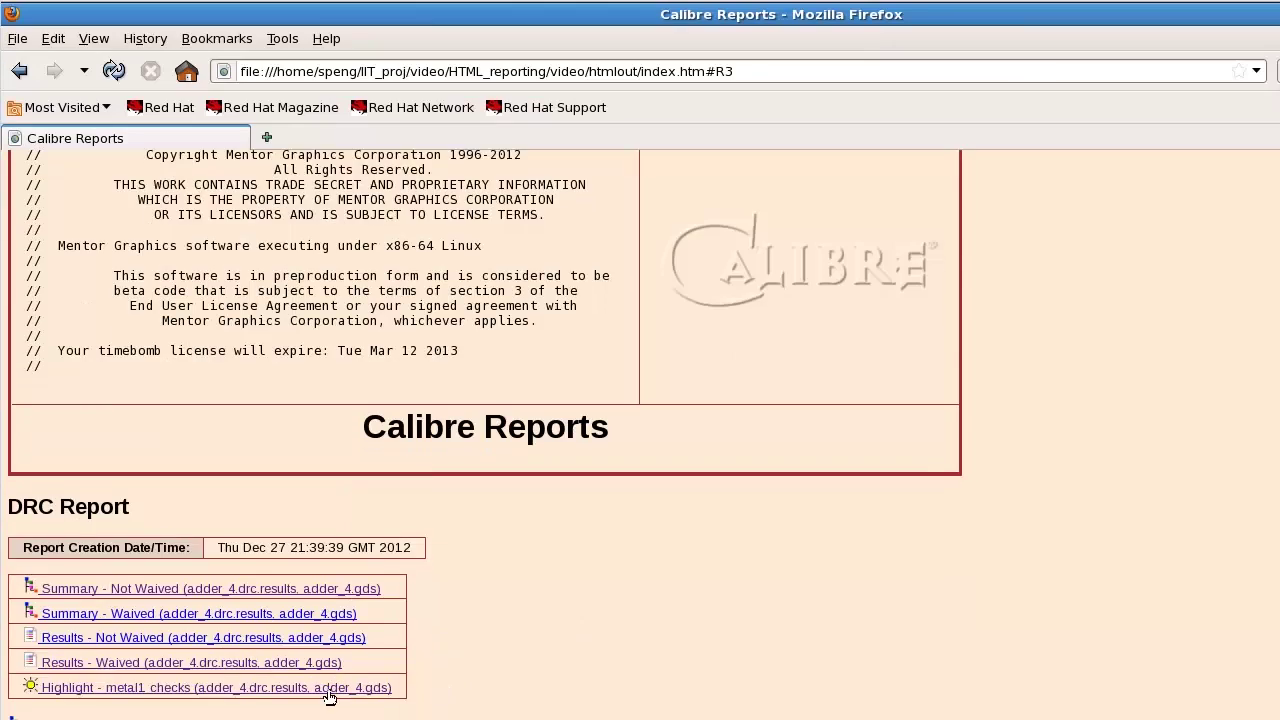
left_click(330, 687)
scroll(330, 690, "up", 15)
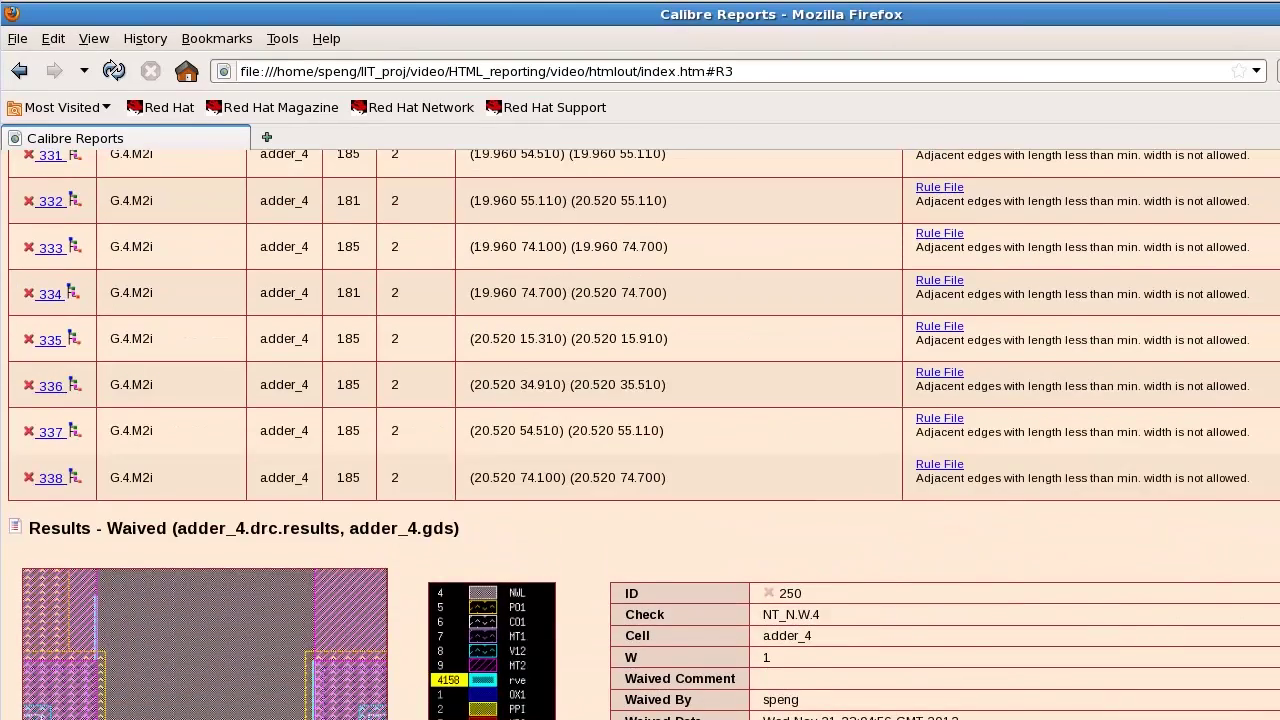